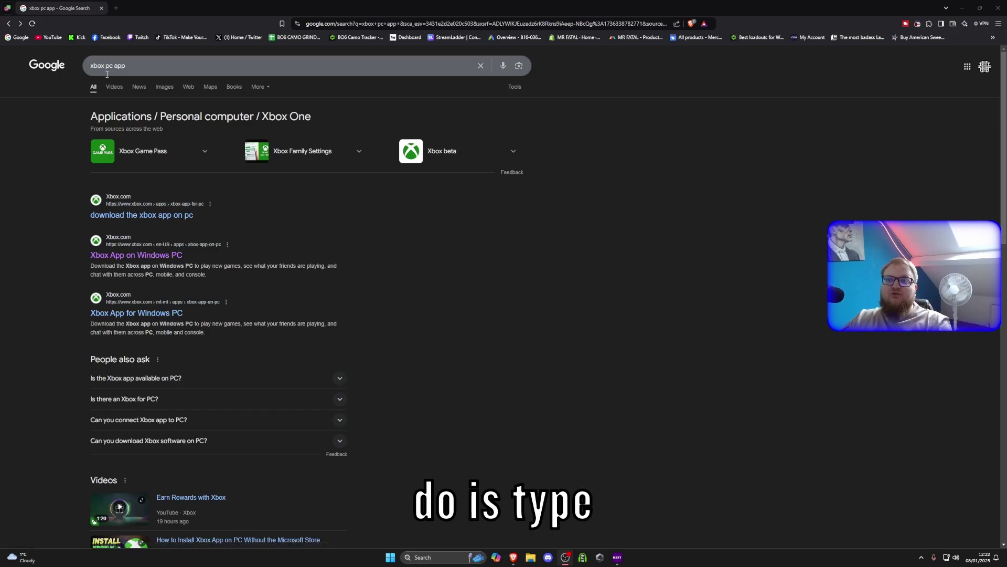
- Open the 'Xbox App on Windows PC' search result to reach the Xbox app
left_click(160, 257)
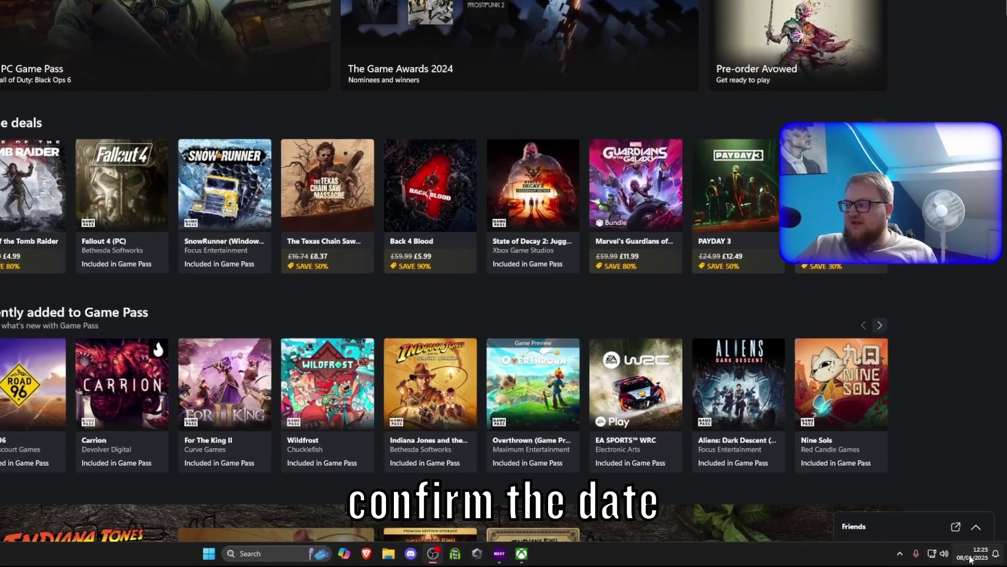
left_click(979, 557)
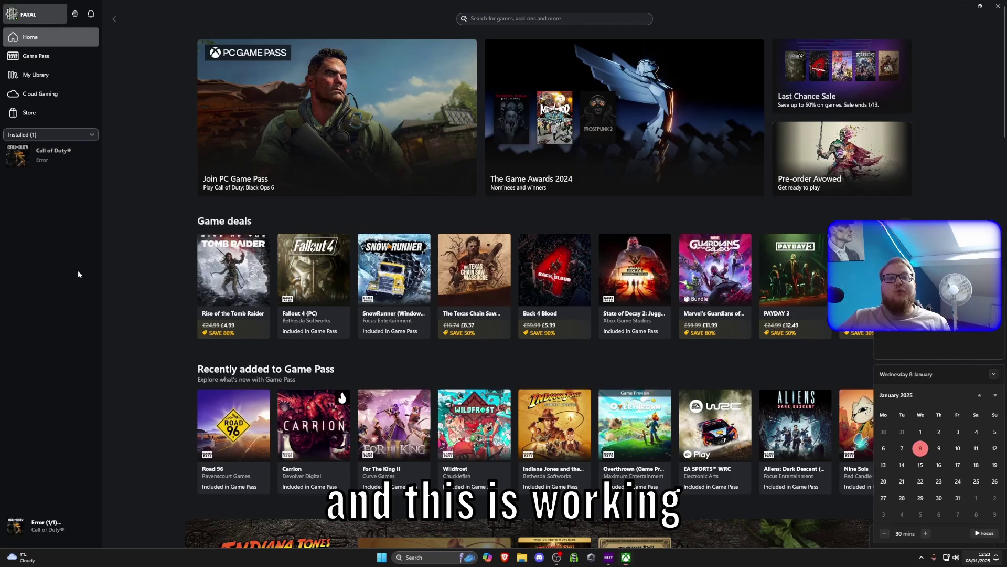
left_click(78, 271)
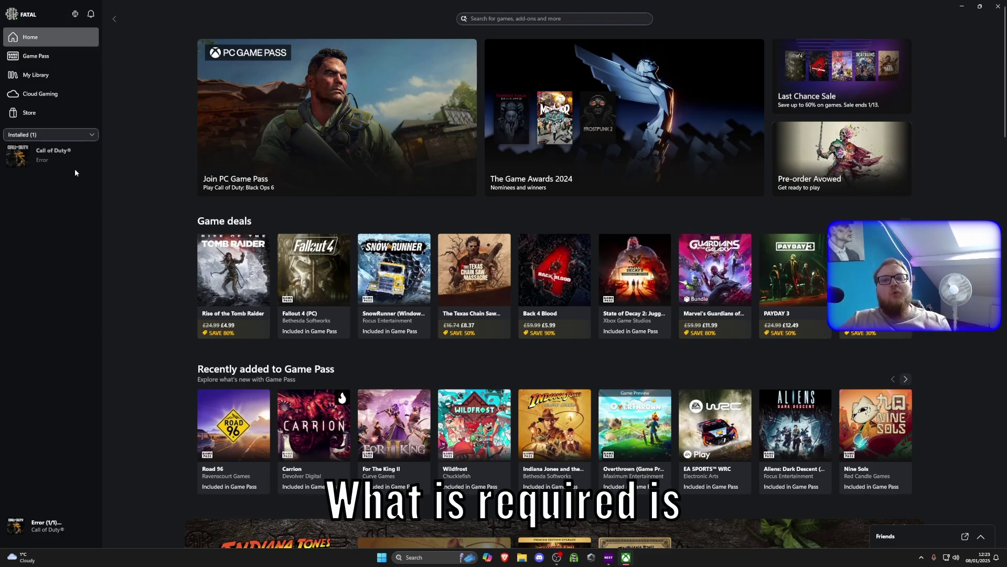
left_click(16, 15)
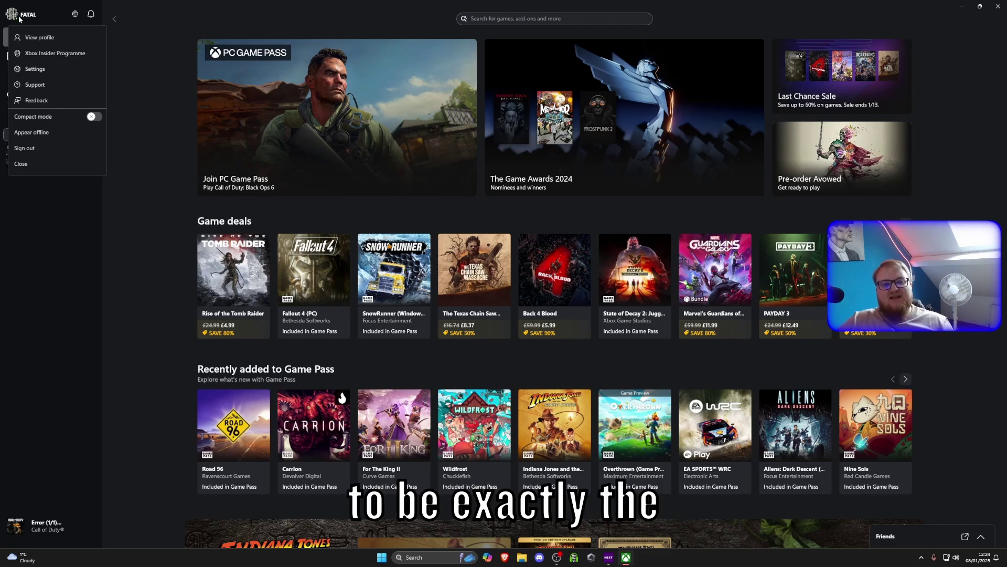
left_click(14, 226)
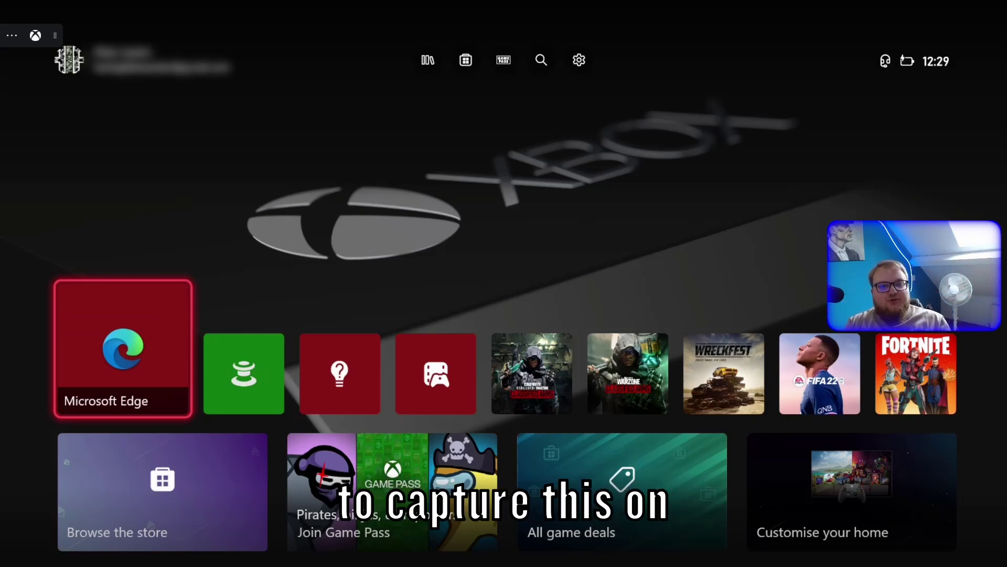
- Step right and back left through the pinned tiles on the console Home screen
key("Right")
key("Right")
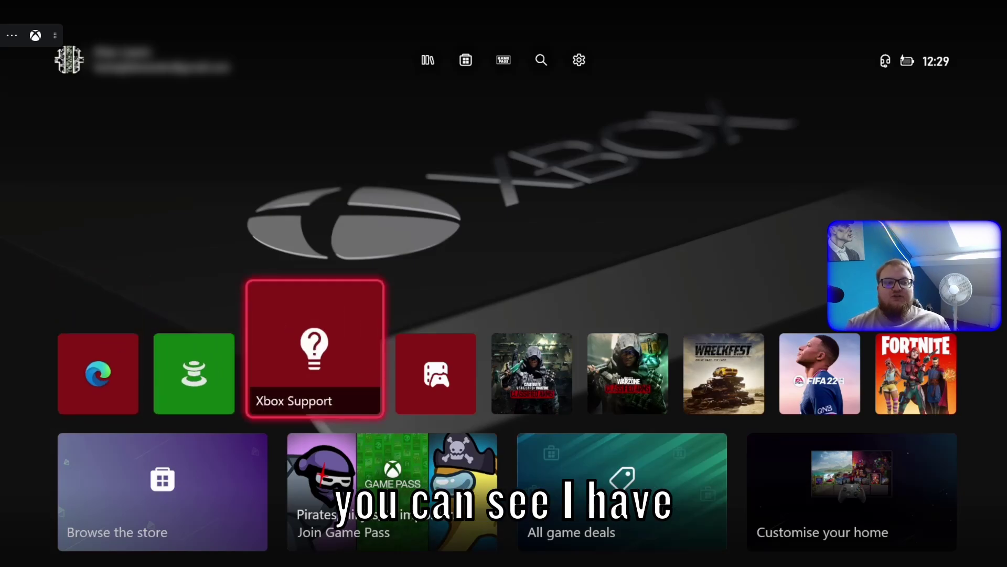
key("Left")
key("Left")
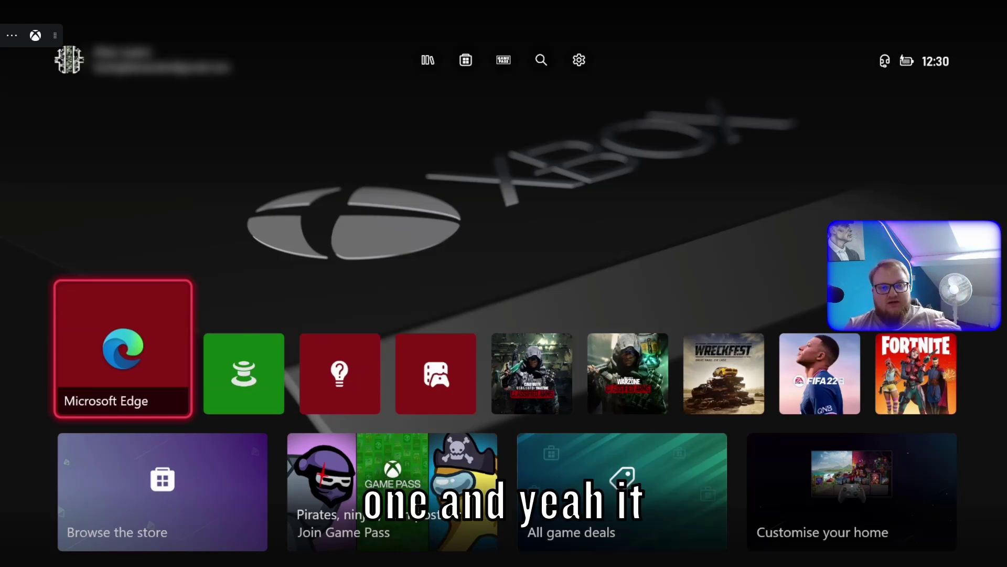
- Move across the top navigation row to the Settings gear and open console settings
key("Right")
key("Left")
key("Up")
key("Left")
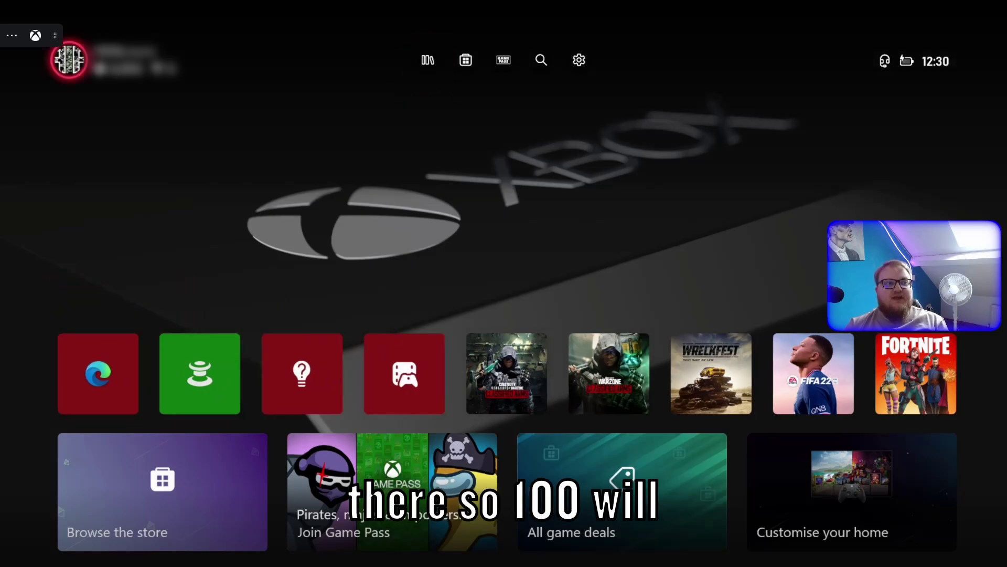
key("Right")
key("Left")
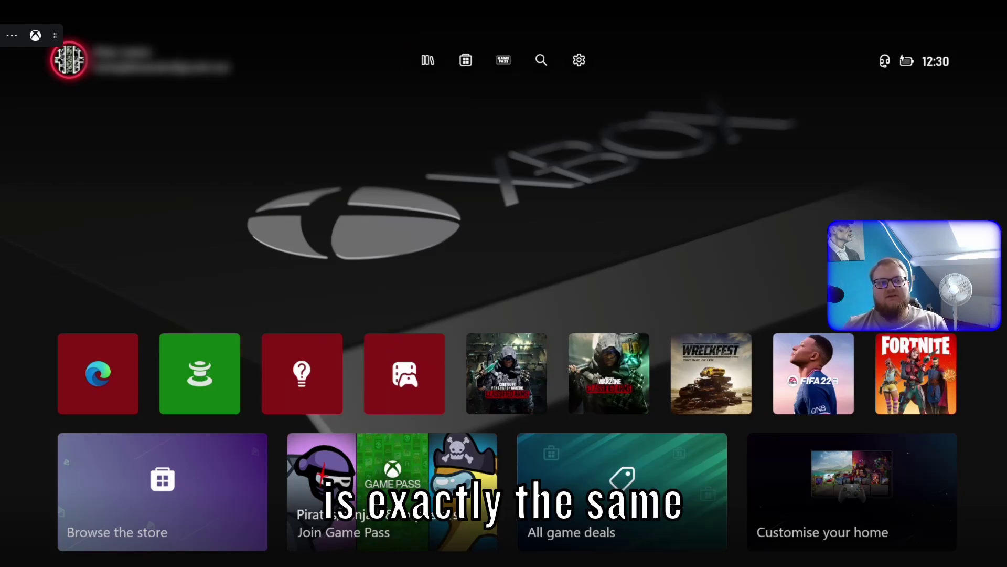
key("Right")
key("Right")
key("Right")
key("Right")
key("Right")
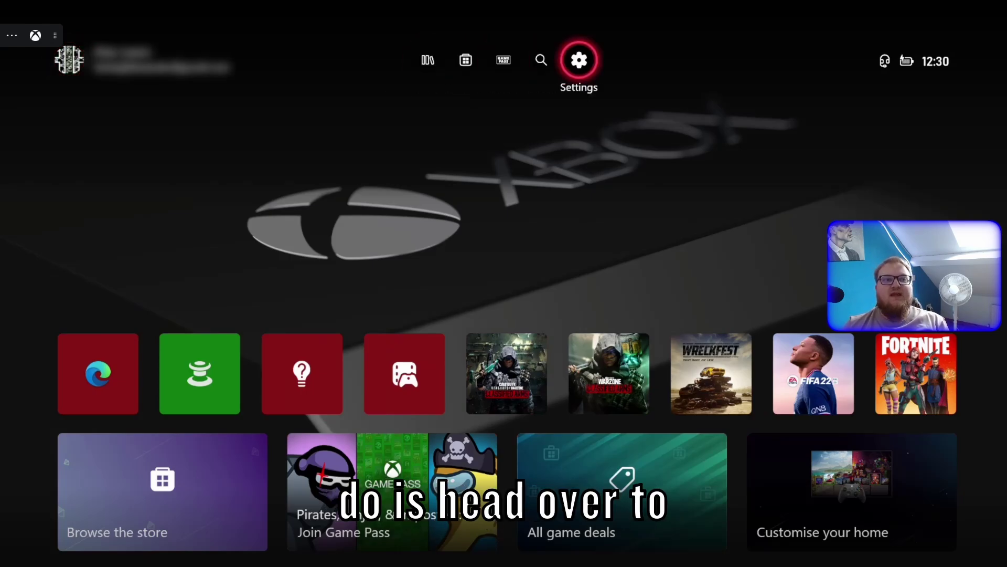
key("Return")
- Go into Devices & connections and open Remote features
key("Down")
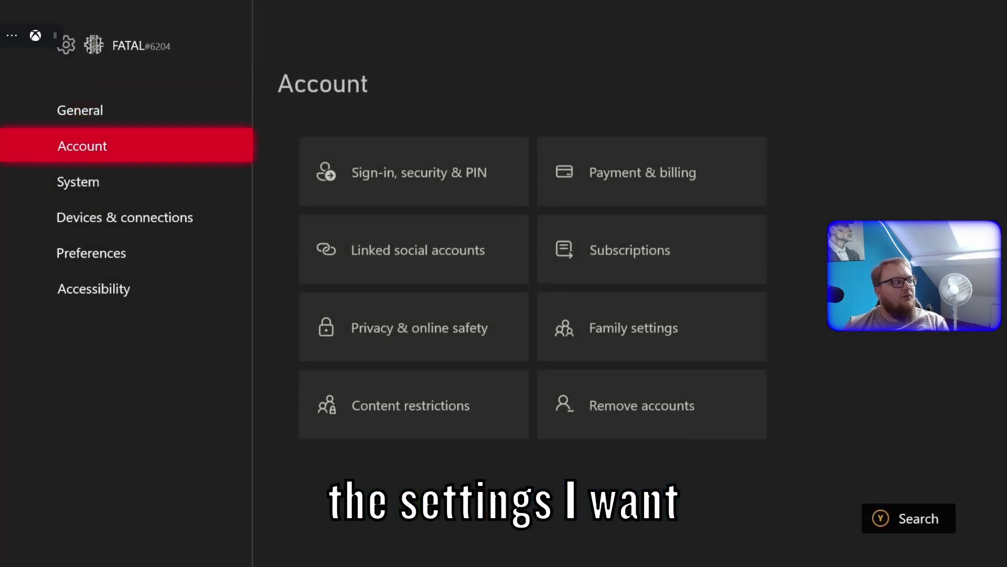
key("Down")
key("Down")
key("Down")
key("Down")
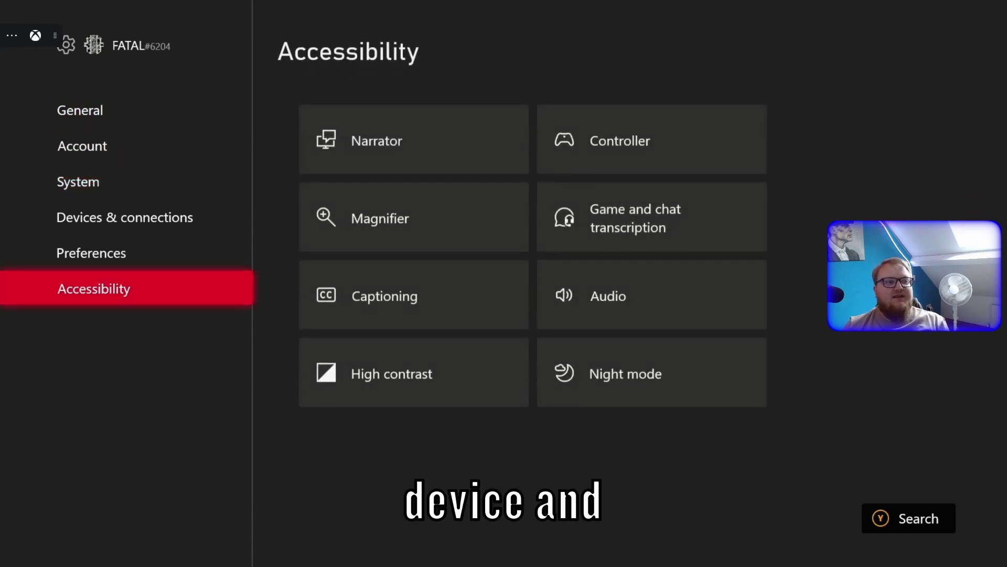
key("Up")
key("Up")
key("Right")
key("Down")
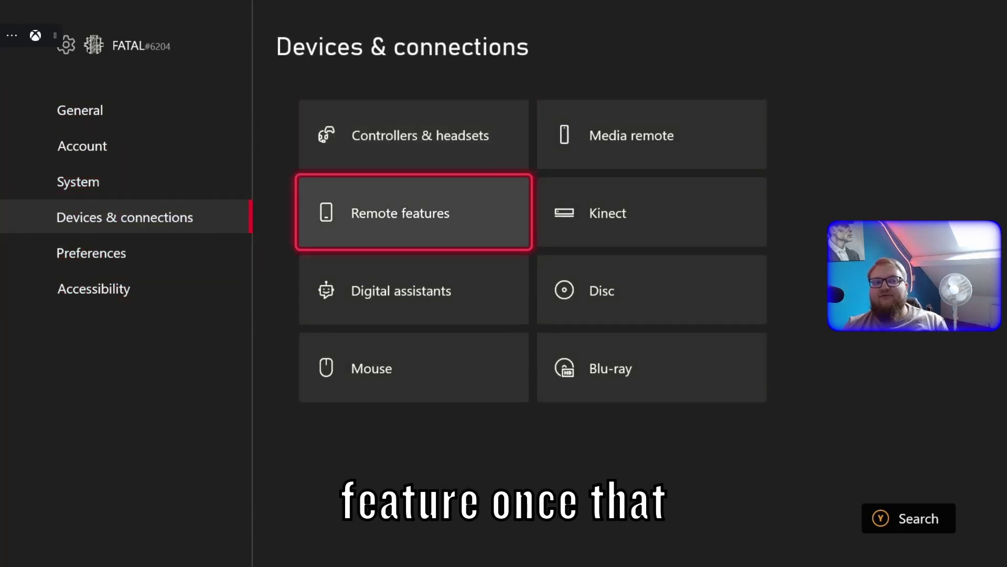
key("Return")
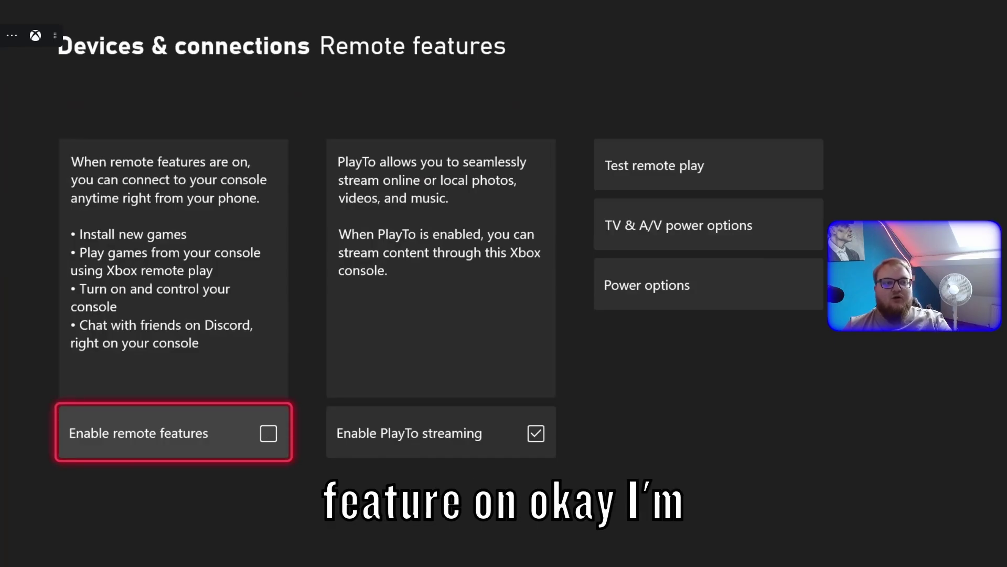
- Reopen Remote features and check Enable remote features to run the setup test
key("Escape")
key("Return")
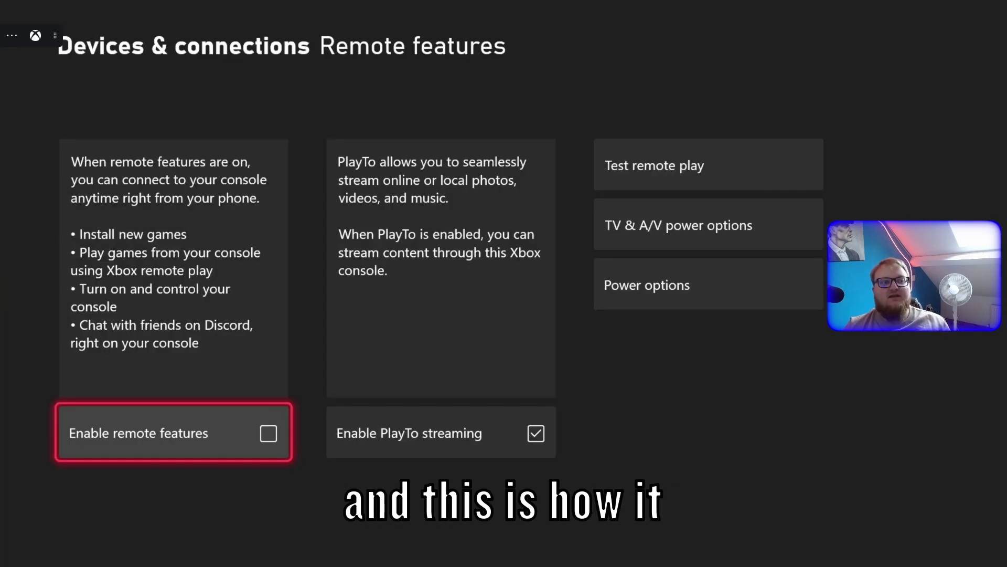
key("Return")
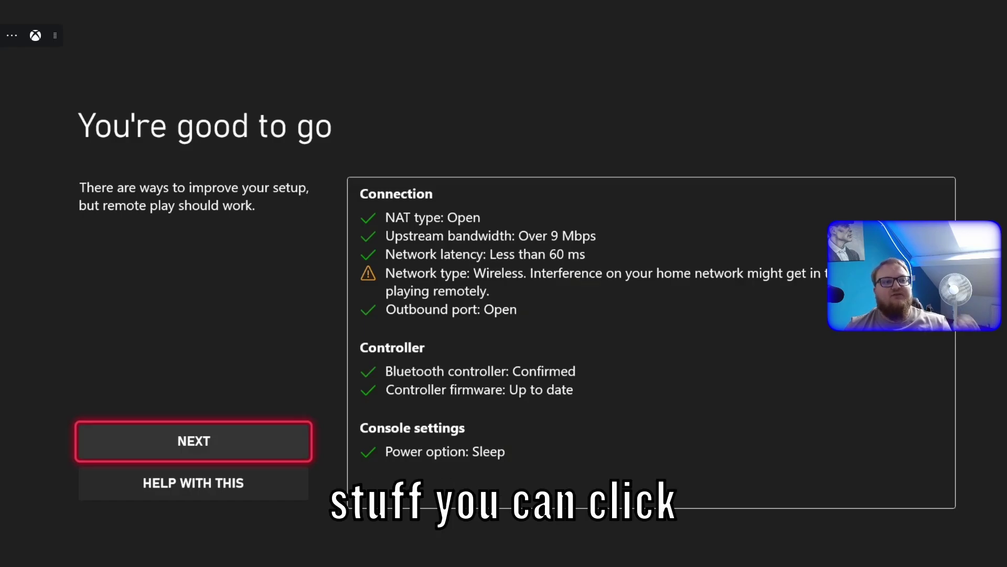
- Dismiss the test results, review the remote features and PlayTo options, then exit Settings
key("Return")
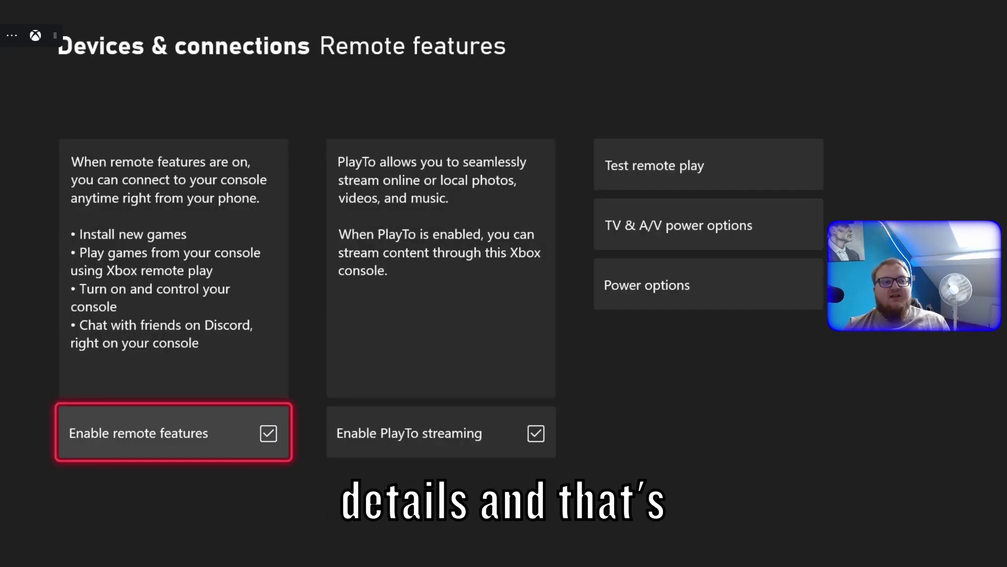
key("Right")
key("Left")
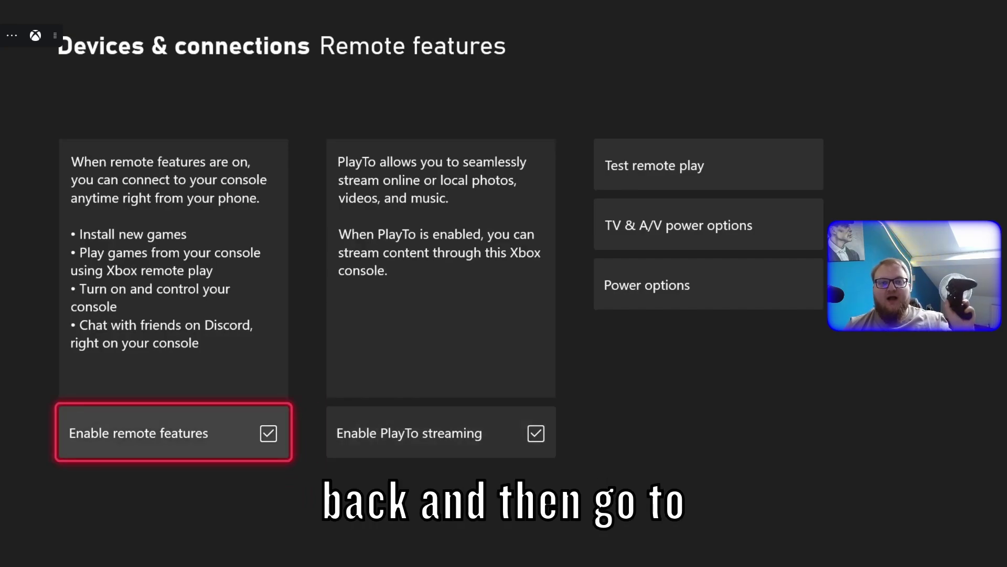
key("Right")
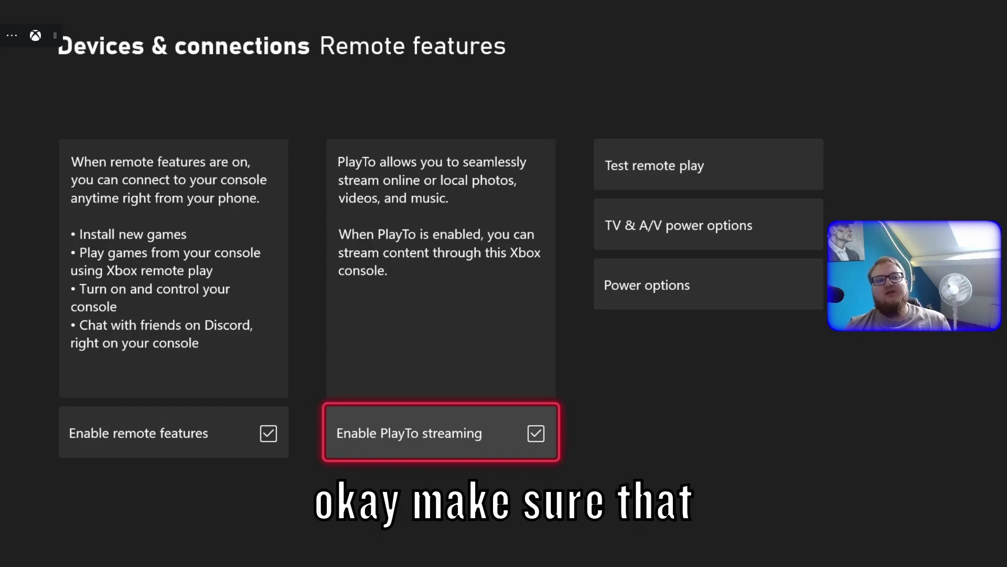
key("Right")
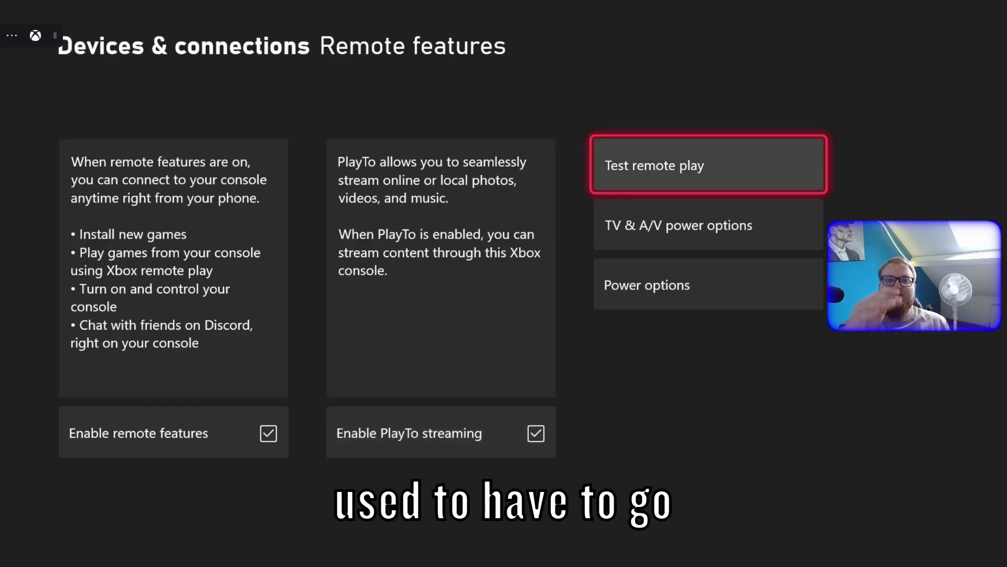
key("Down")
key("Left")
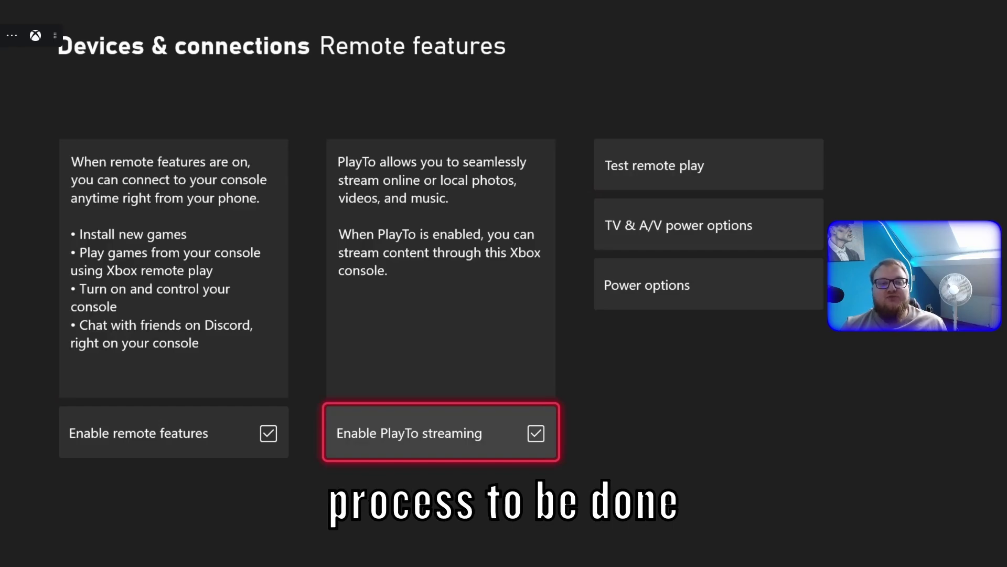
key("Escape")
key("Escape")
- Browse the pinned Home tiles and launch Microsoft Edge on the console
key("Down")
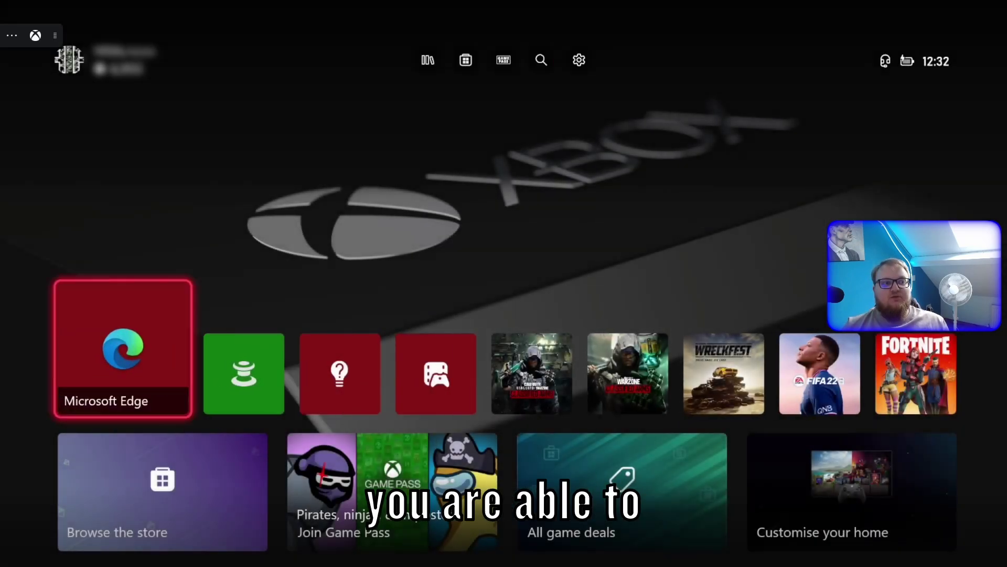
key("Right")
key("Right")
key("Right")
key("Right")
key("Right")
key("Right")
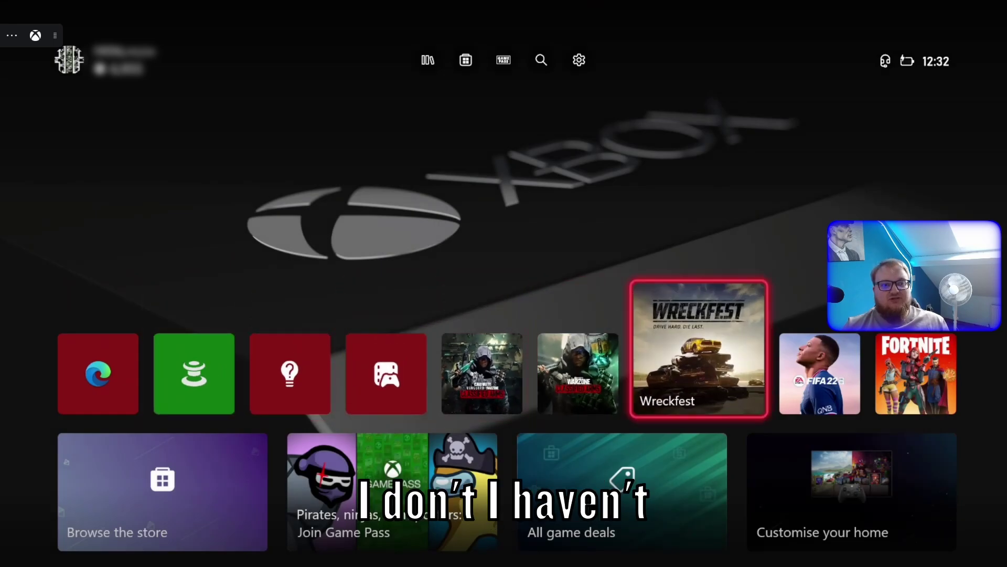
key("Right")
key("Right")
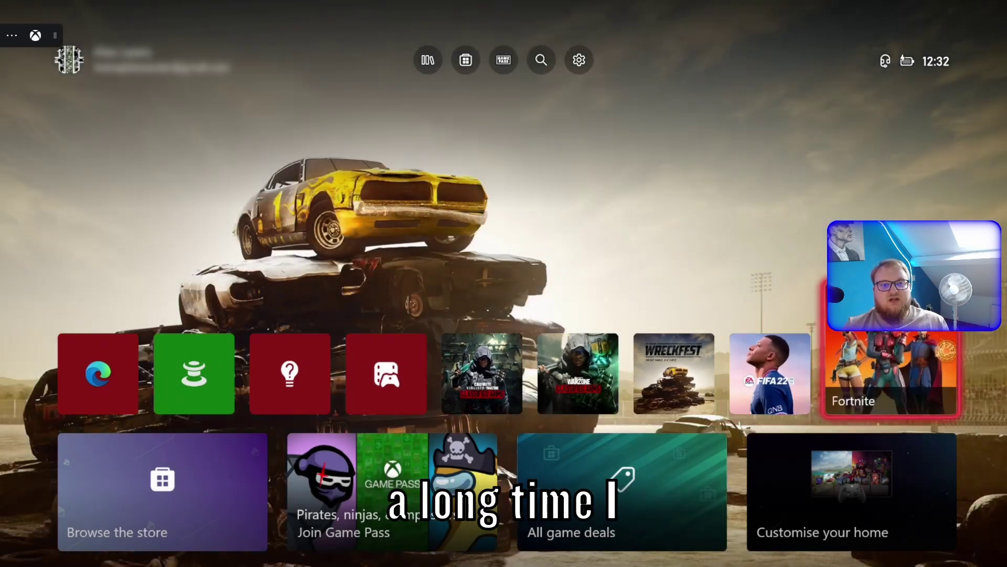
key("Left")
key("Left")
key("Left")
key("Down")
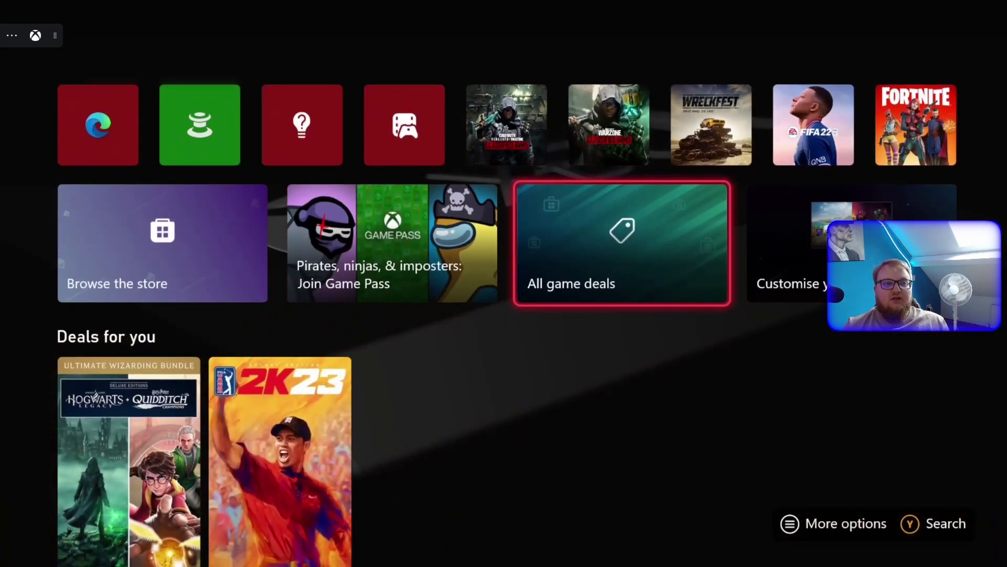
key("Up")
key("Left")
key("Left")
key("Left")
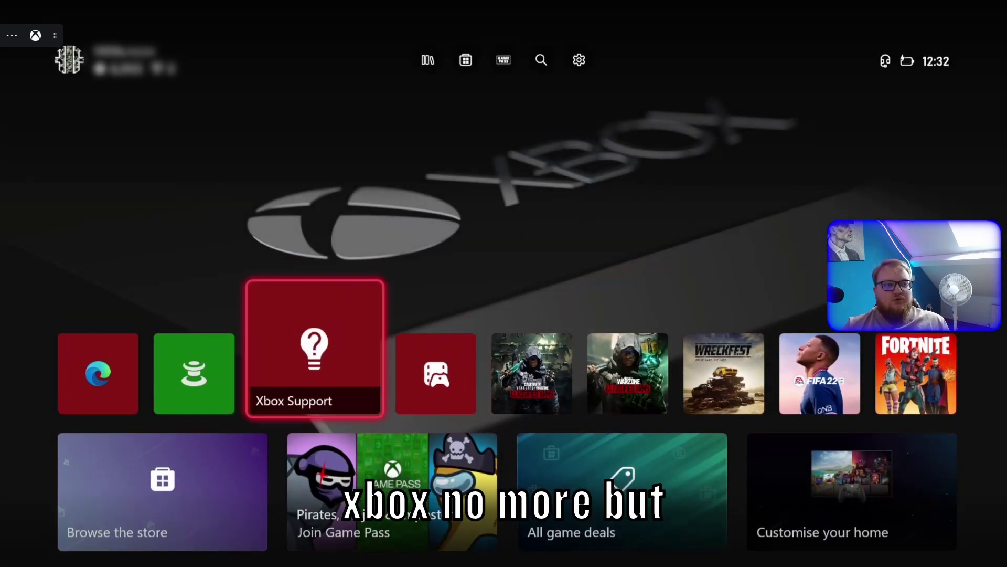
key("Left")
key("Left")
key("Return")
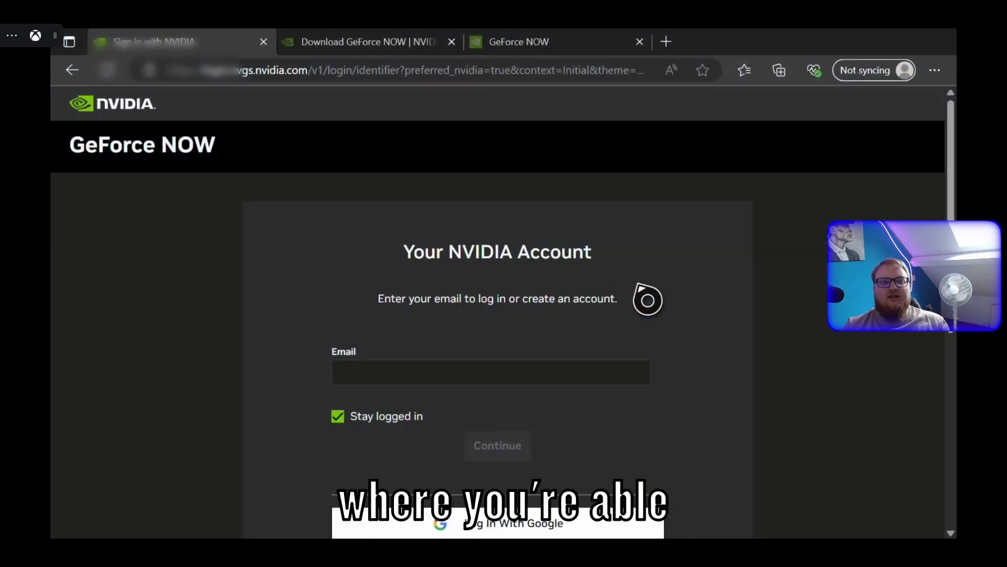
- Go back to the GeForce NOW page in Edge and scroll down it
key("alt+Left")
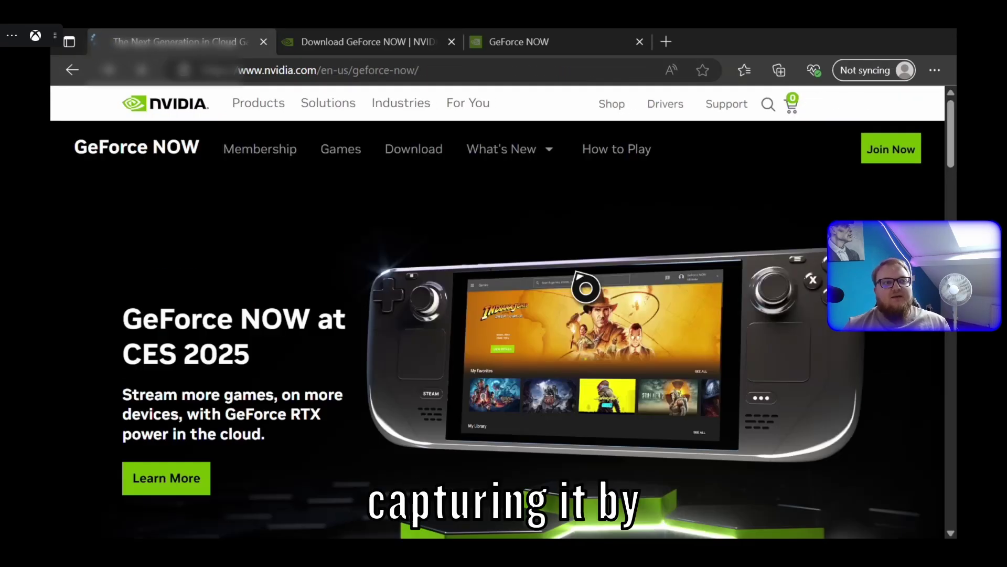
scroll(586, 288, "down", 15)
- Bring up the Xbox guide, return Home, and move down past Browse the store and Deals
key("alt+Left")
key("super")
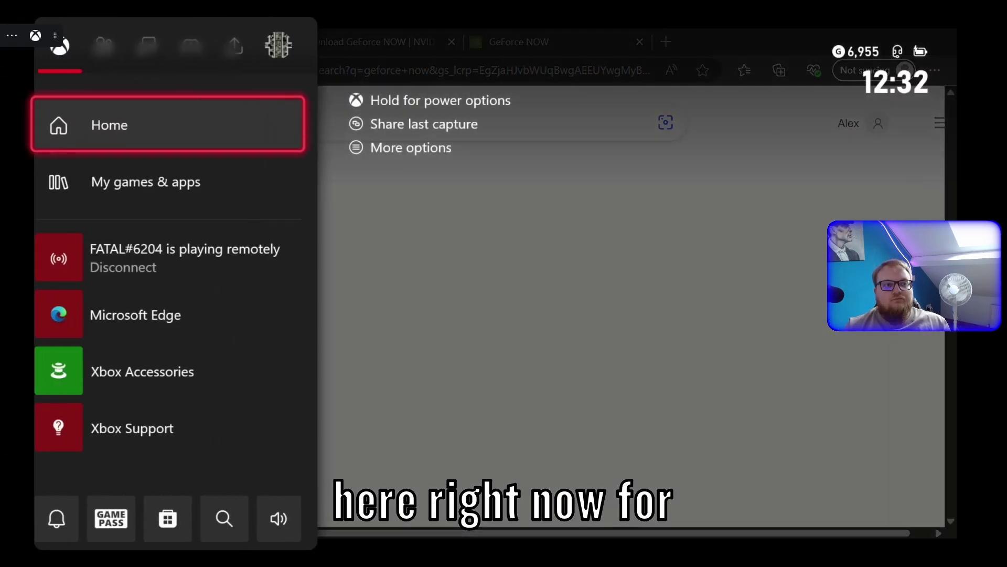
key("Return")
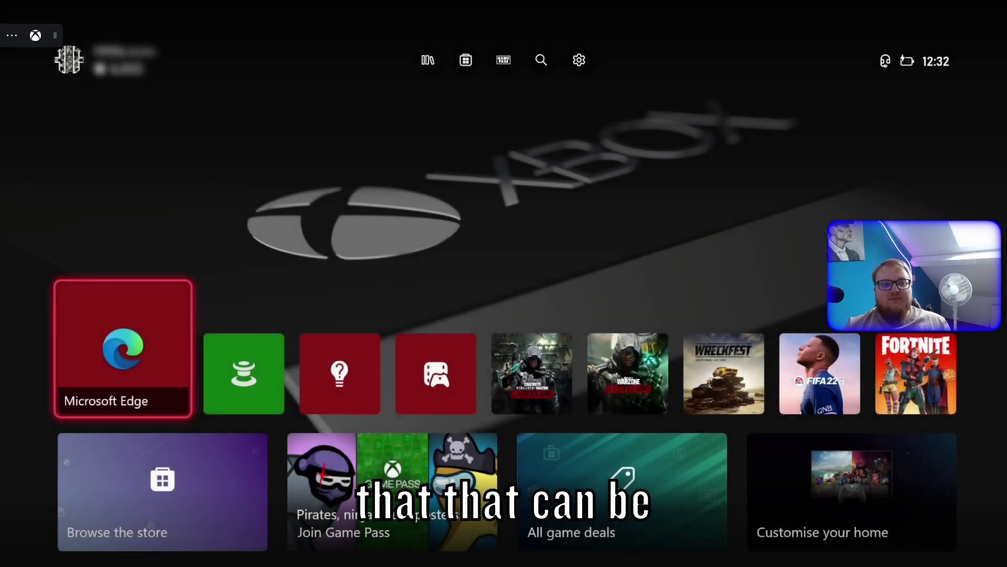
key("Down")
key("Down")
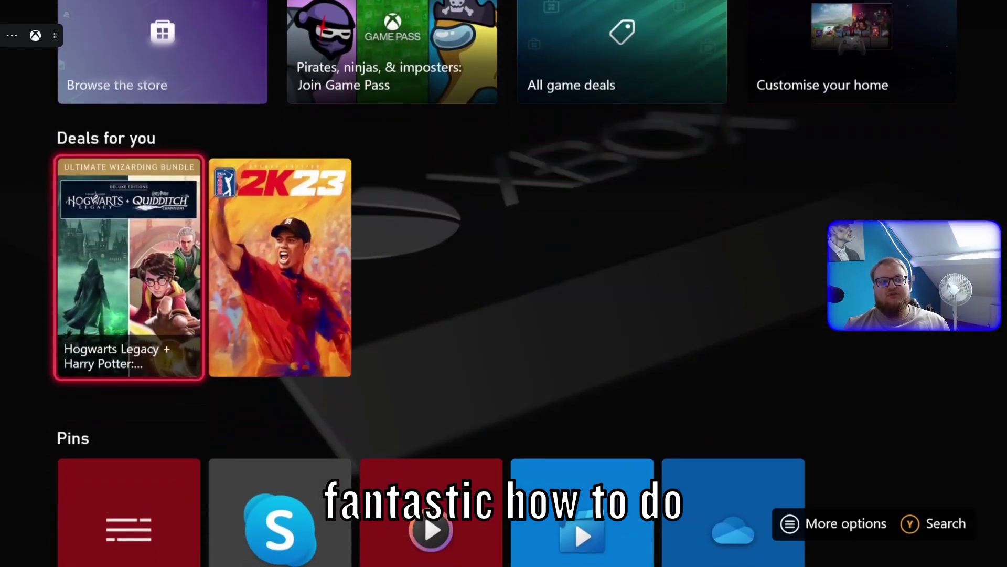
key("Down")
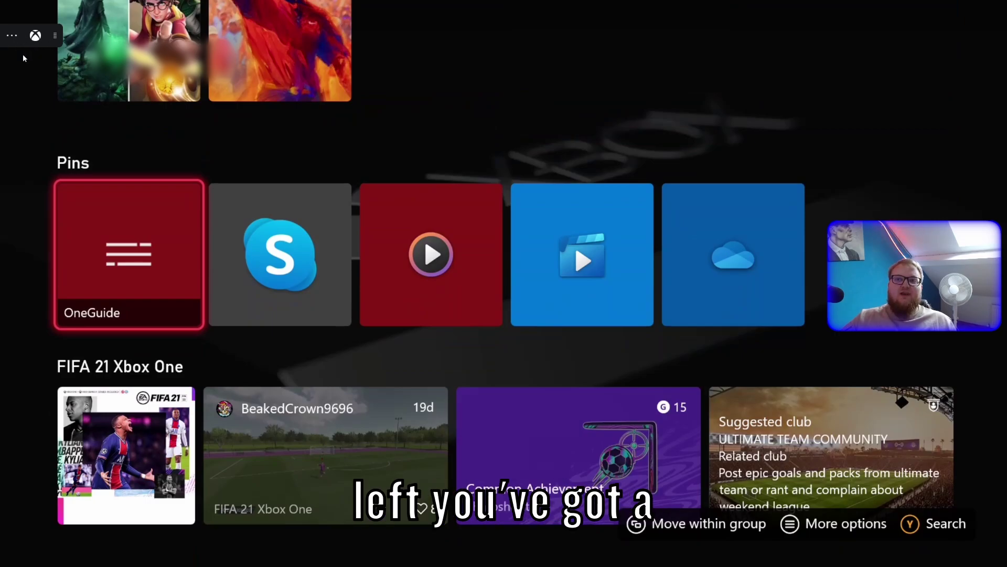
- Choose Disconnect in the stream controls and confirm ending the remote play session
left_click(15, 37)
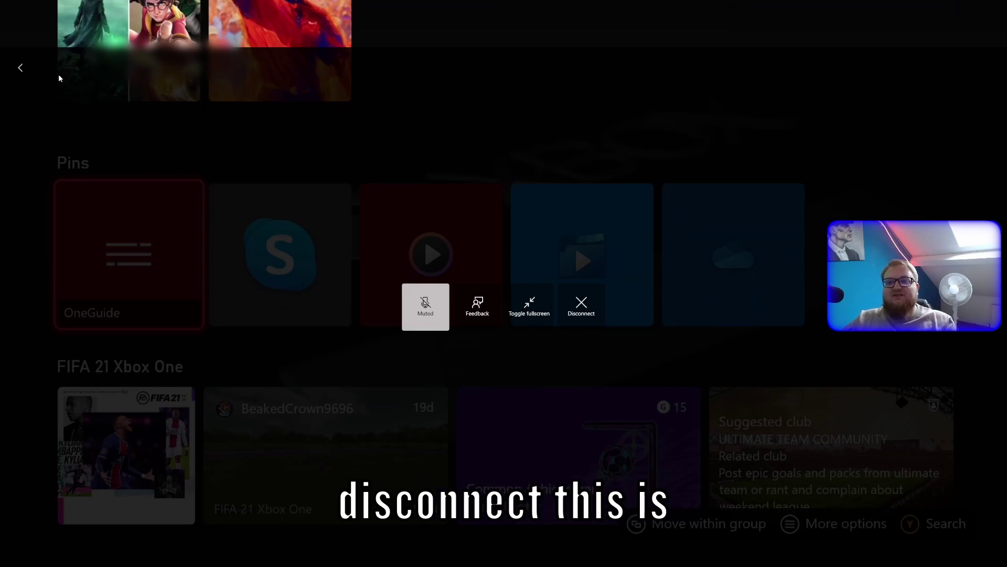
left_click(22, 72)
mouse_move(35, 35)
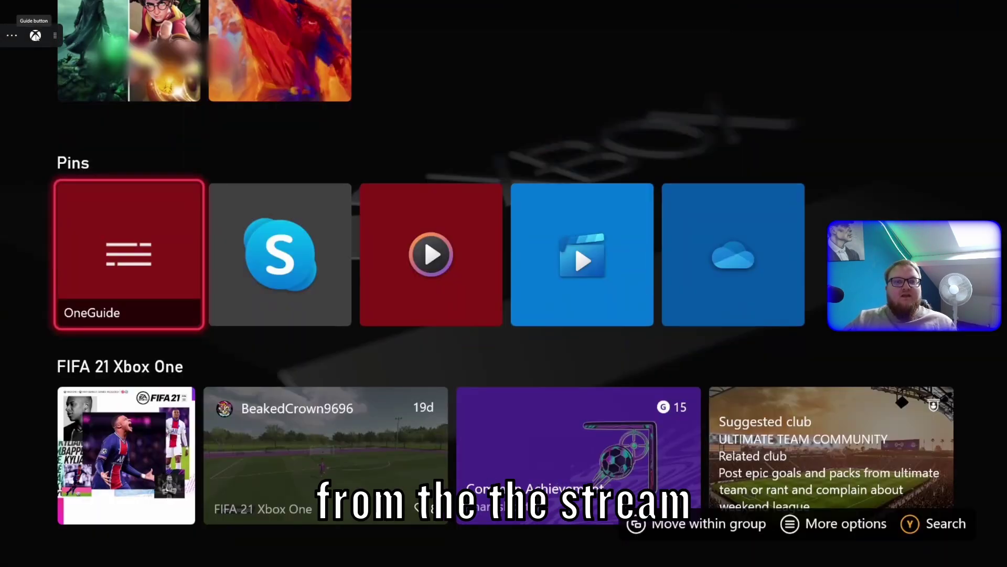
left_click(10, 37)
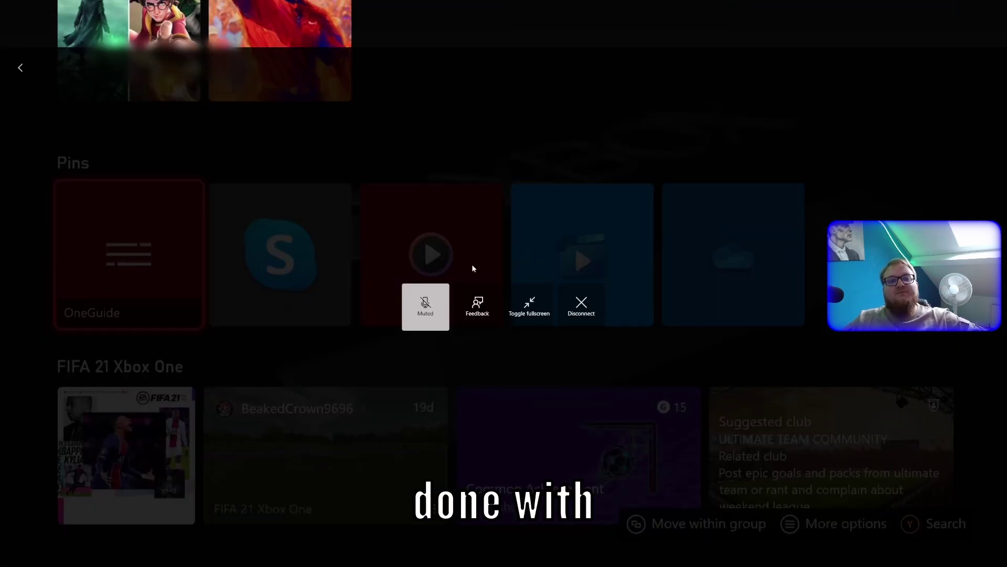
left_click(573, 309)
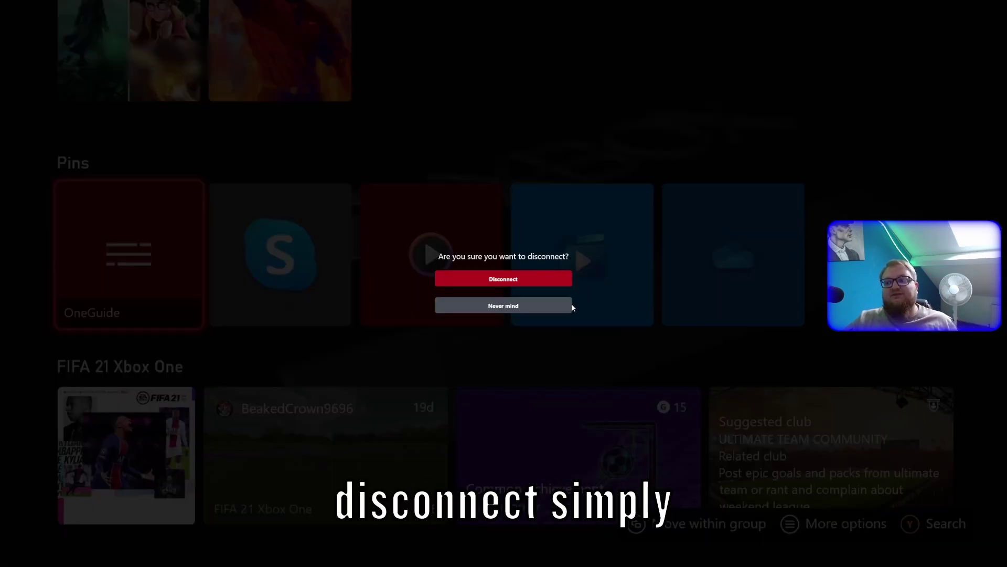
left_click(517, 280)
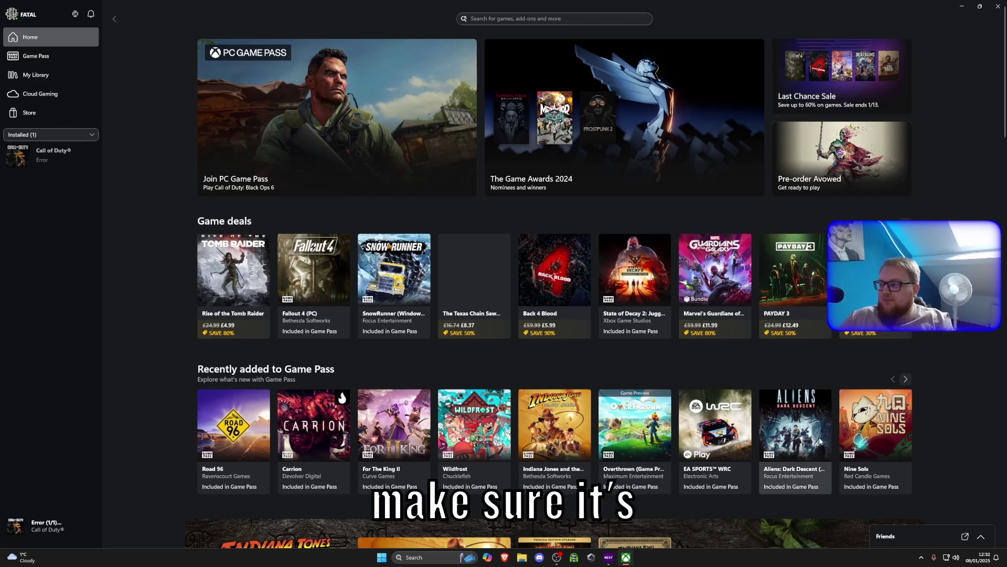
- Quit the Xbox app from its icon among the taskbar's hidden icons
left_click(922, 559)
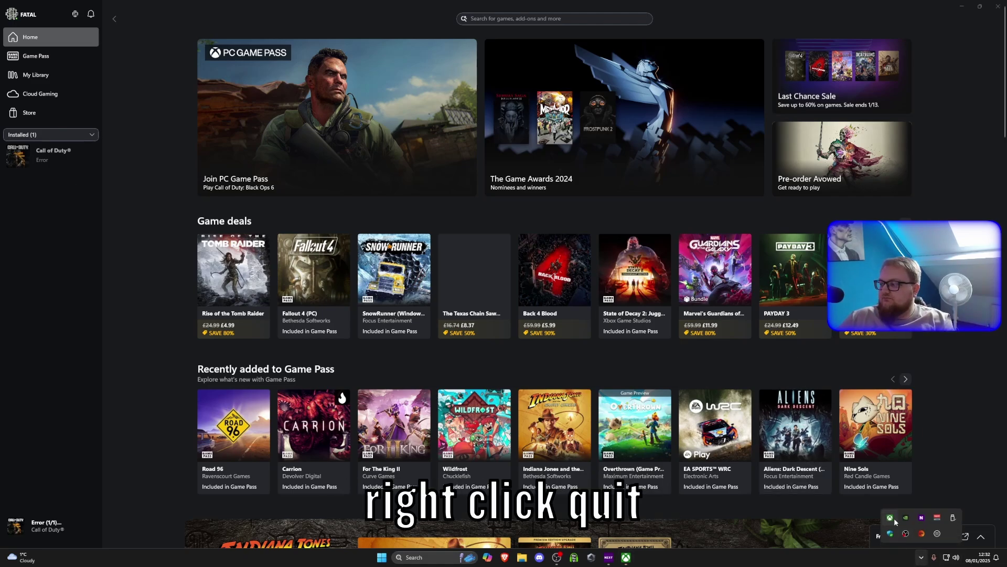
right_click(892, 518)
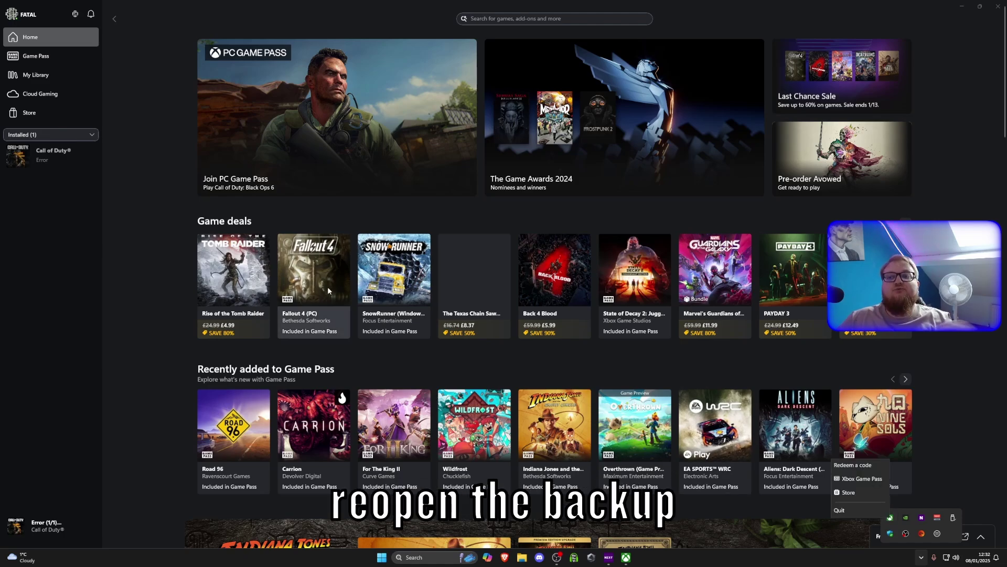
left_click(861, 510)
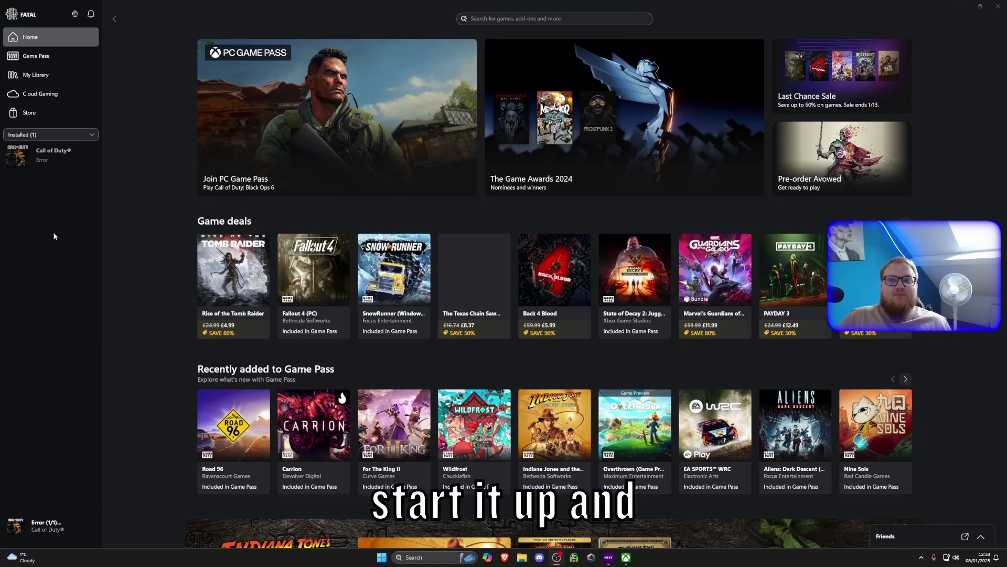
- Stream the XBOXONE console via remote play, then disconnect and confirm ending the session
left_click(76, 13)
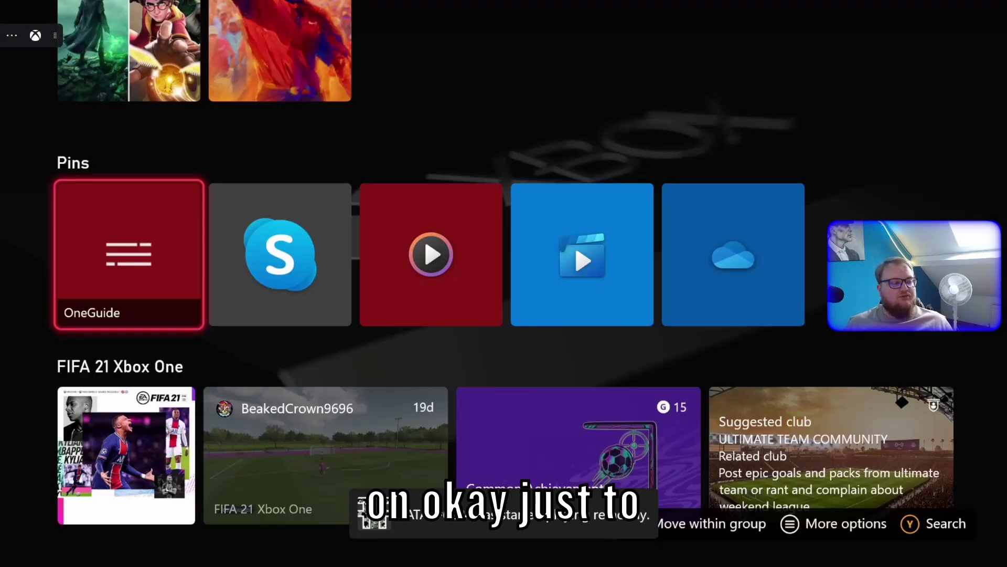
key("Up")
key("Up")
key("Up")
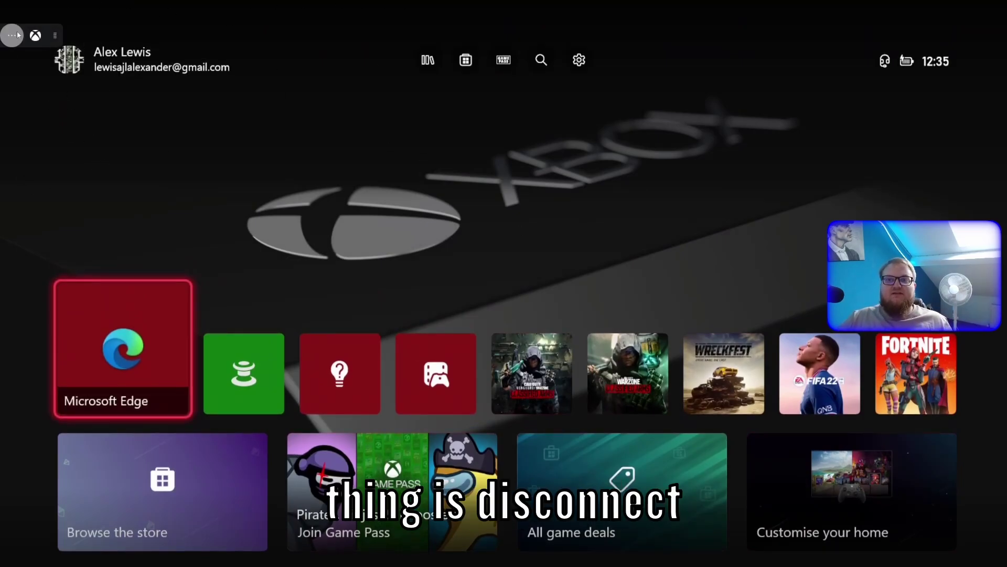
left_click(22, 36)
left_click(582, 304)
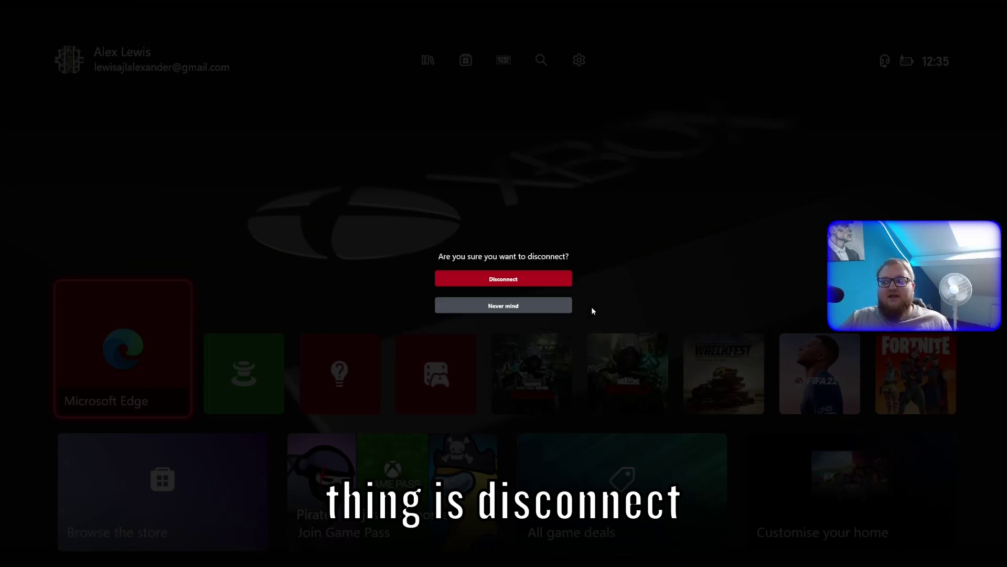
left_click(546, 274)
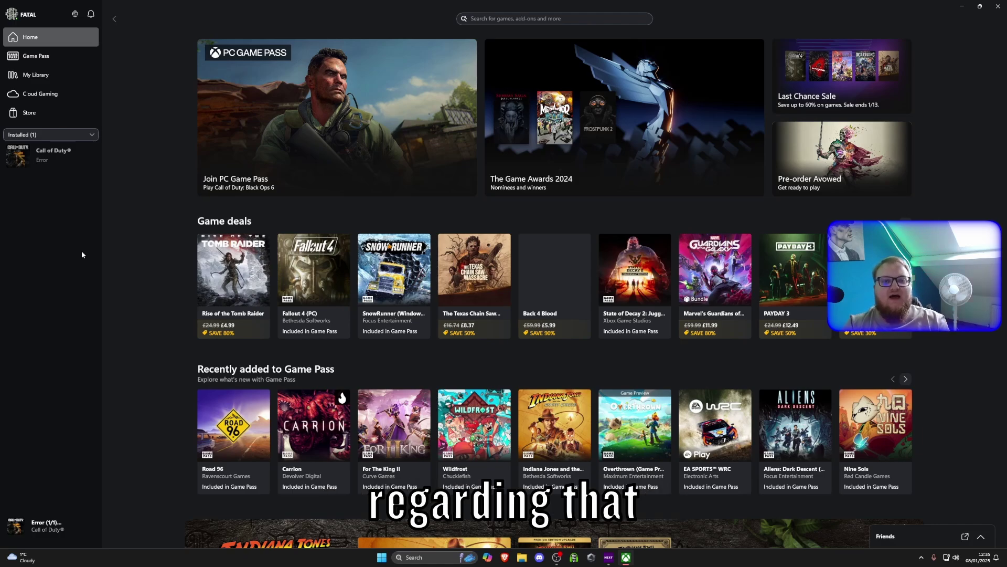
- Switch the Xbox app window to full screen with F11
key("F11")
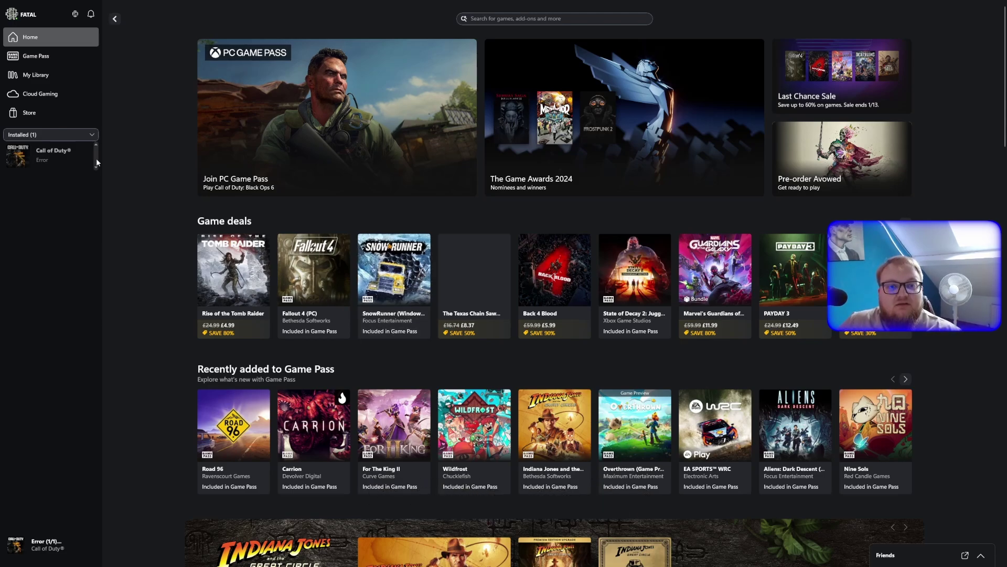
- Go to the Cloud Gaming page and show the consoles available for remote play
left_click(49, 102)
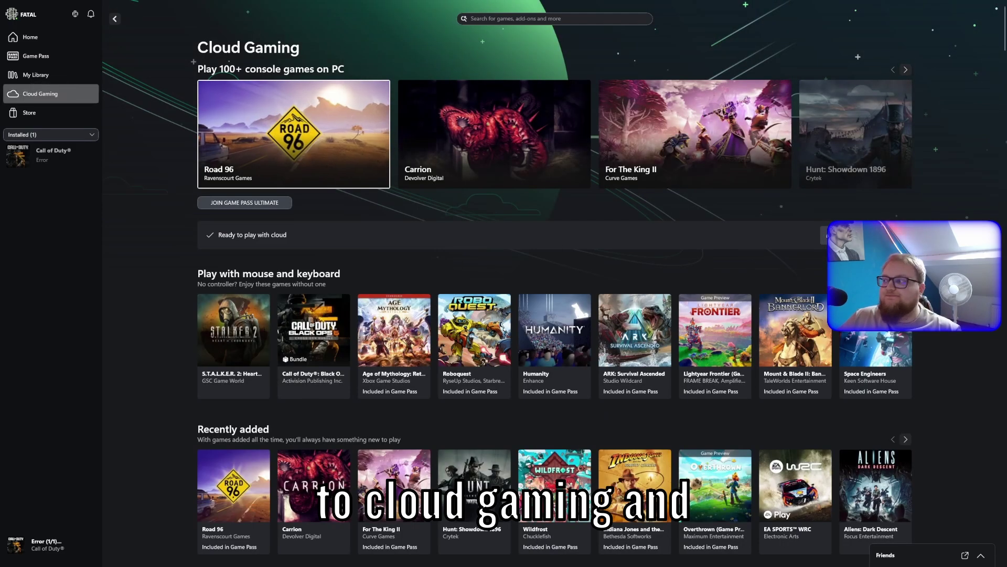
mouse_move(825, 241)
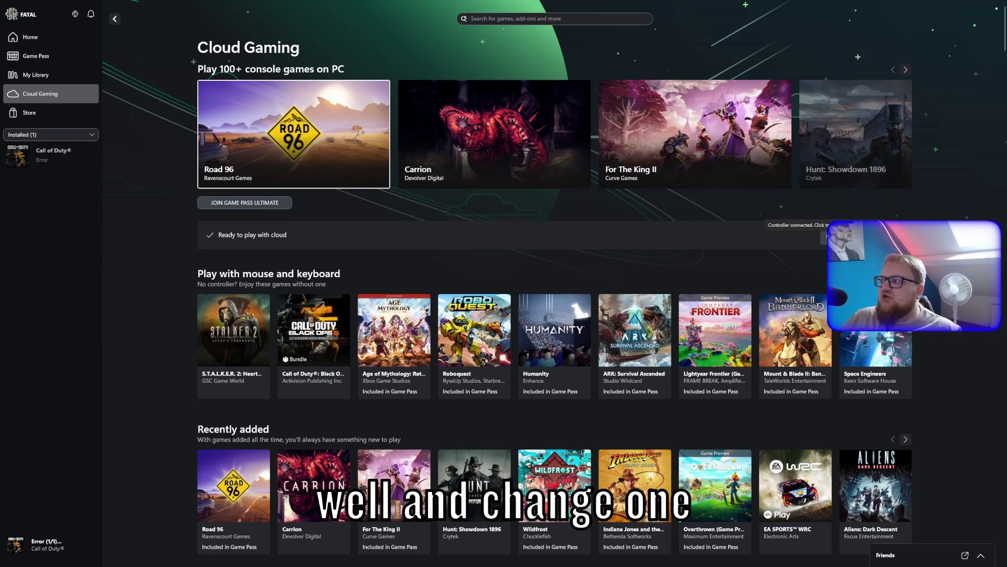
left_click(73, 17)
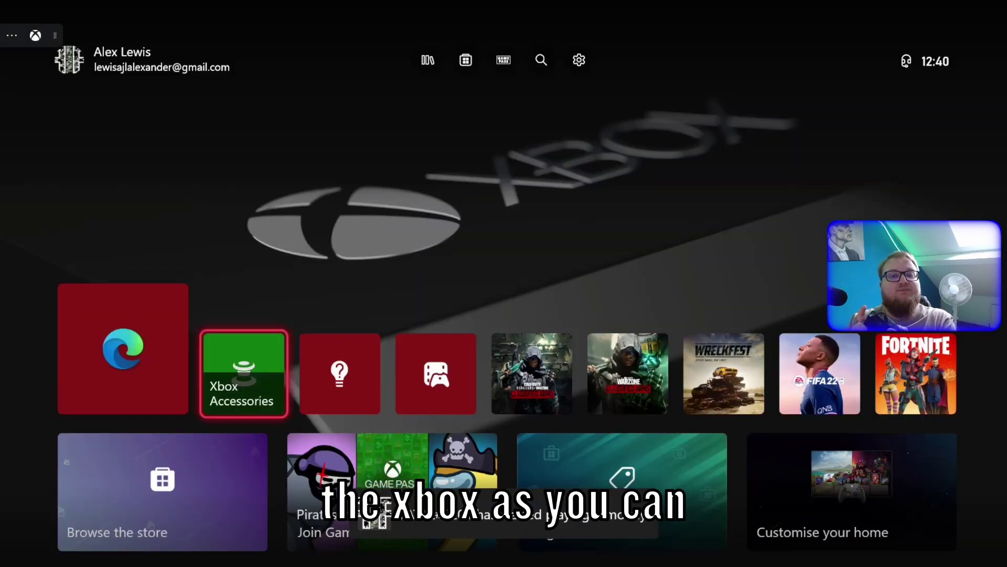
key("Right")
key("Right")
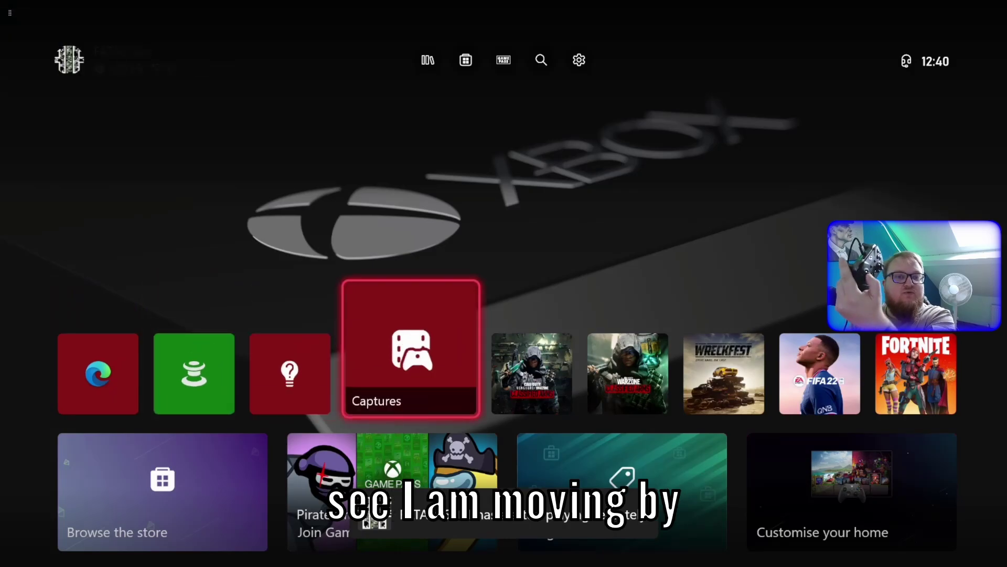
- Browse the streamed dashboard tiles: Xbox Accessories, Captures, Edge, Browse the store, FIFA 21, OneGuide
key("Left")
key("Up")
key("Down")
key("Down")
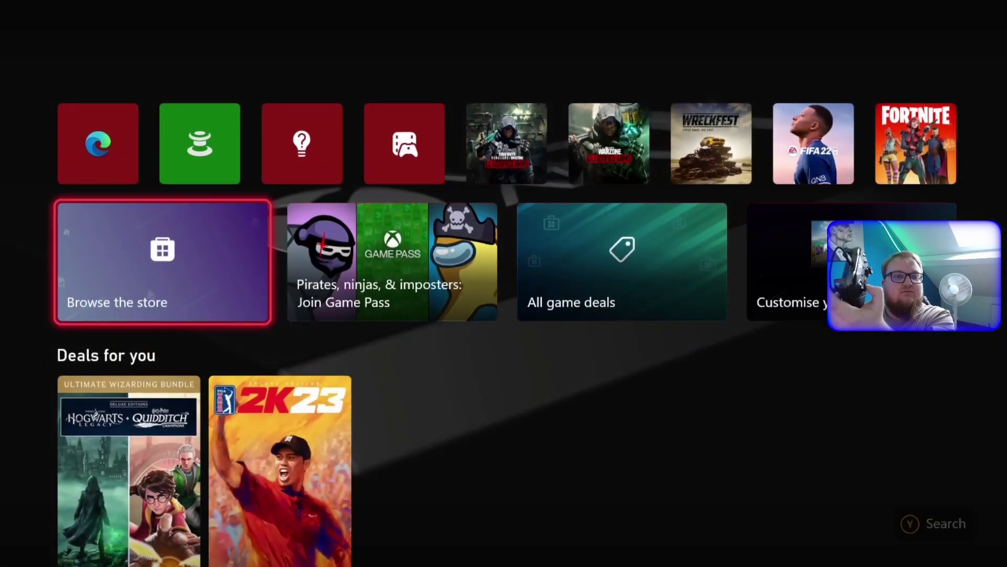
key("Down")
key("Down")
key("Down")
key("Up")
key("Up")
key("Up")
key("Up")
key("Down")
key("Down")
key("Down")
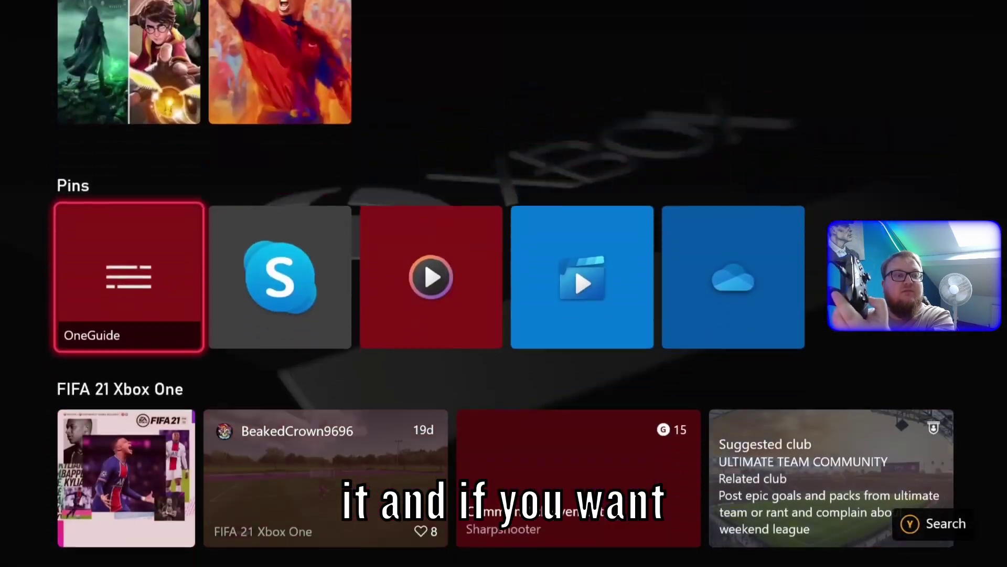
key("Down")
key("Up")
key("Up")
key("Up")
key("Up")
key("Up")
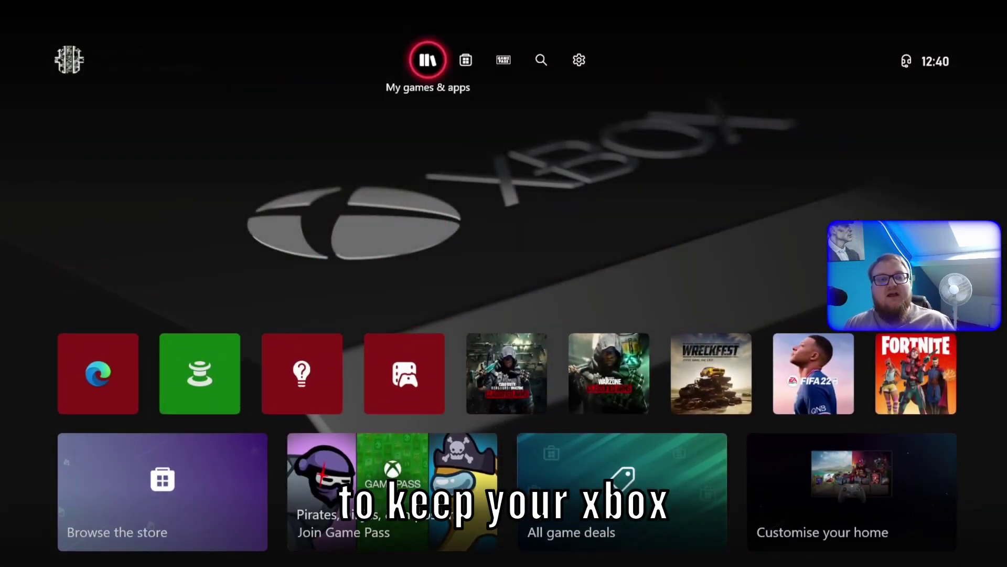
key("Down")
key("Down")
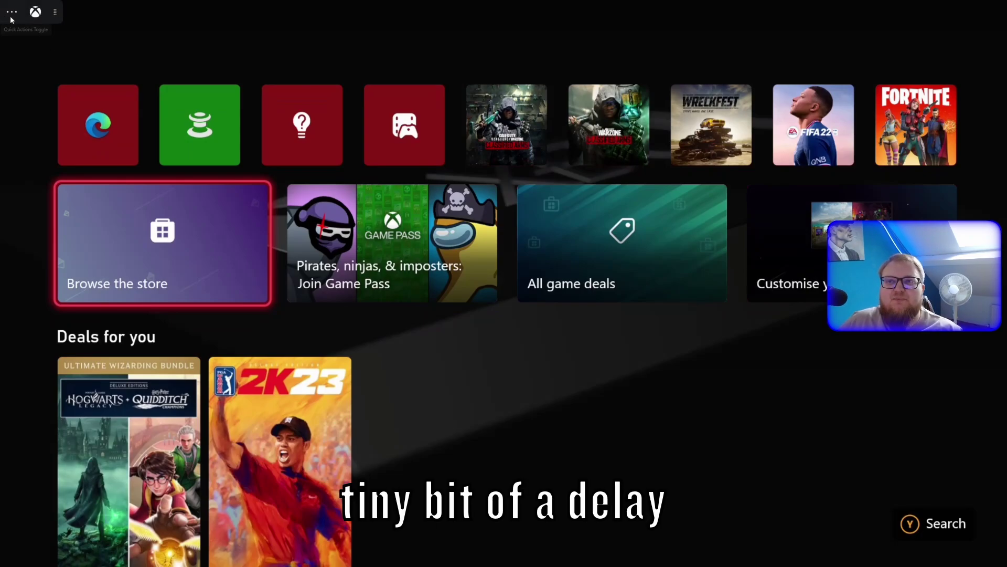
- Disconnect from XBOXONE through the stream toolbar and confirm ending remote play
left_click(33, 11)
left_click(585, 307)
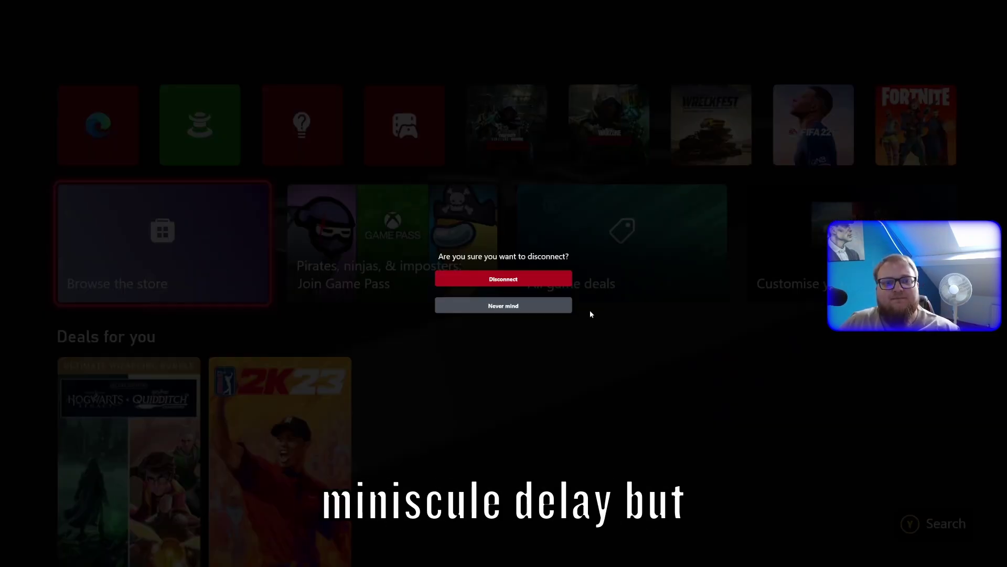
left_click(517, 279)
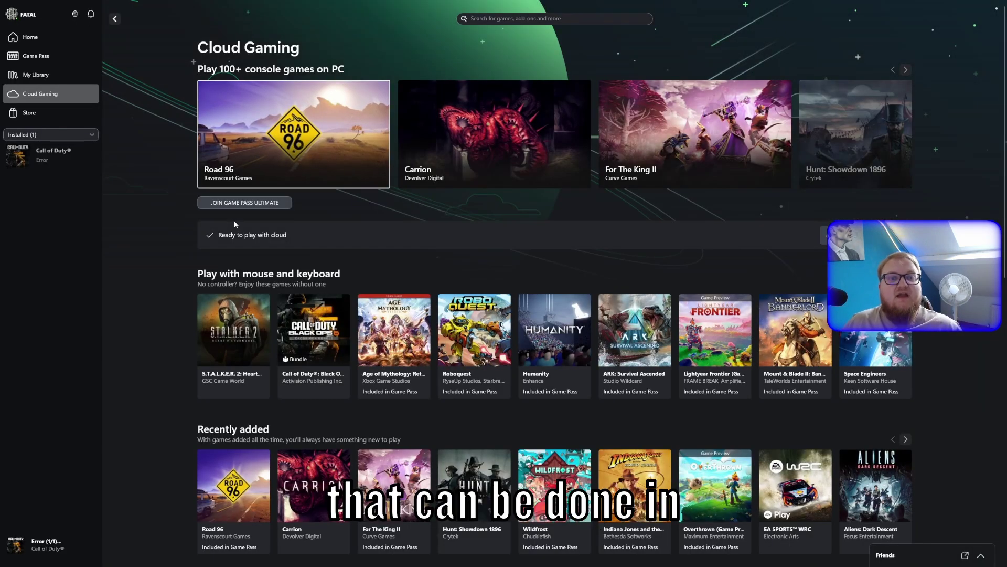